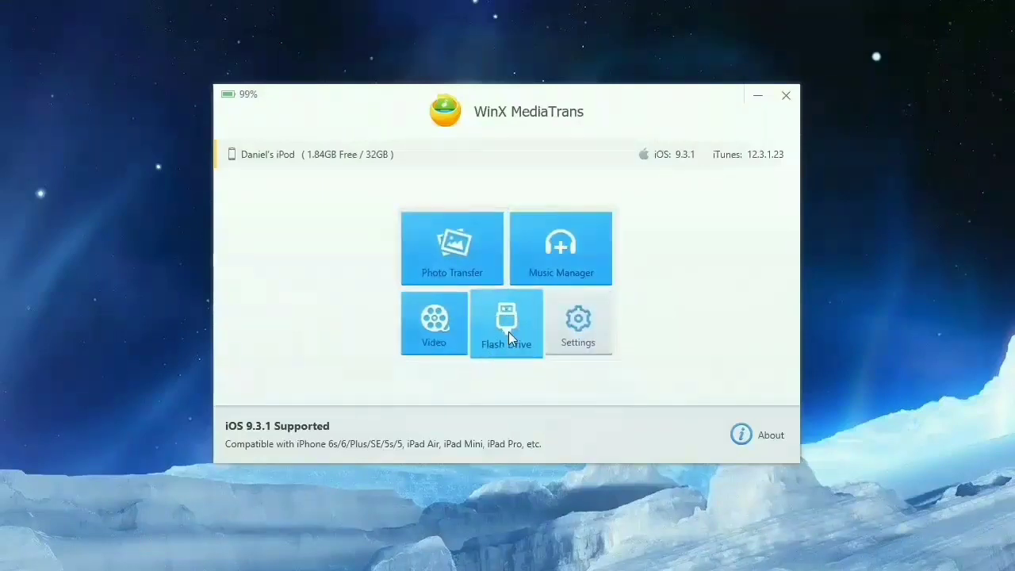
Refresh Photo Transfer and browse the Instagram, HD Wallpaper and Skype albums before returning to Camera Roll
{"action": "left_click", "coordinate": [424, 224]}
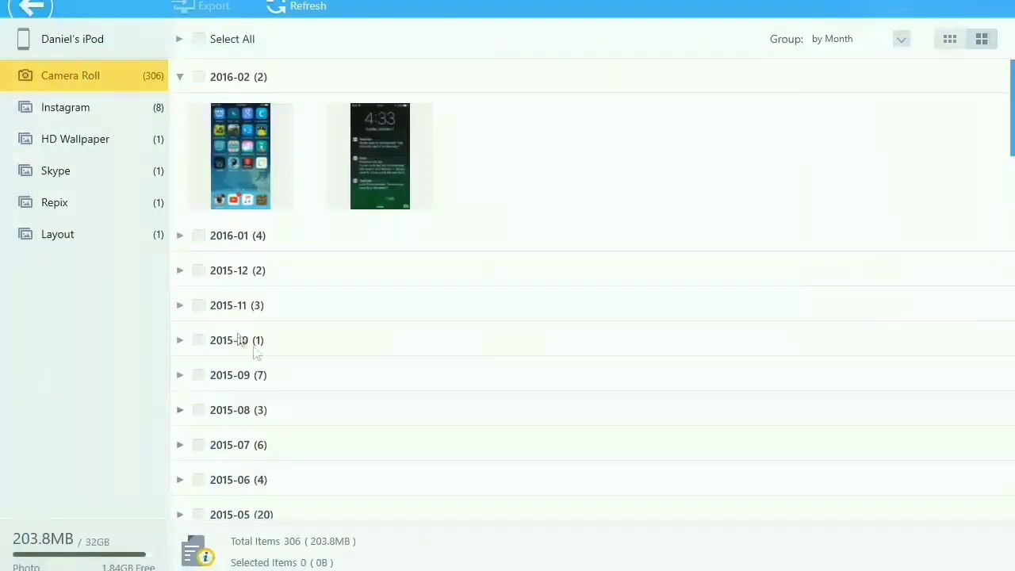
{"action": "left_click", "coordinate": [291, 8]}
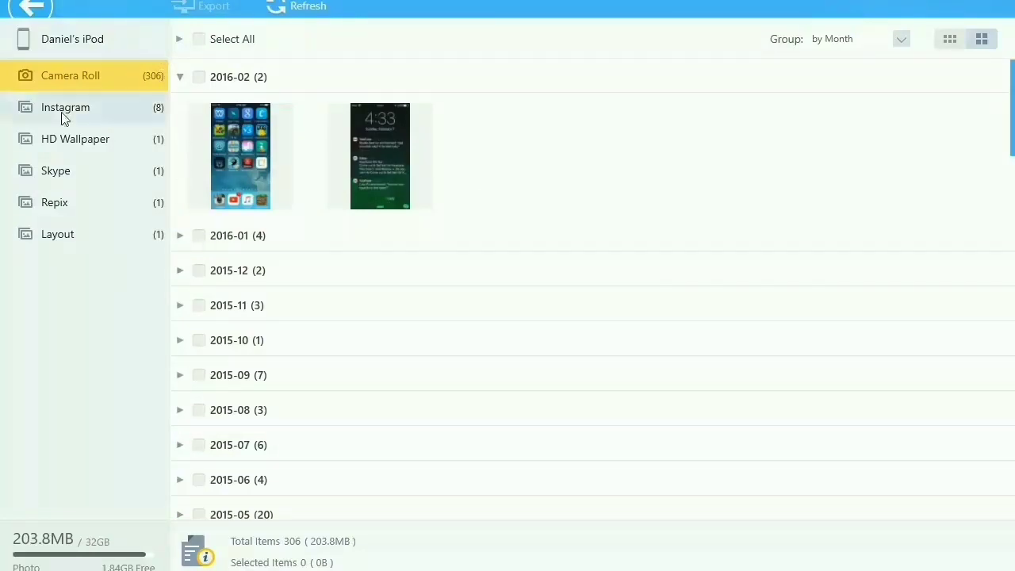
{"action": "left_click", "coordinate": [96, 105]}
{"action": "left_click", "coordinate": [104, 144]}
{"action": "left_click", "coordinate": [87, 173]}
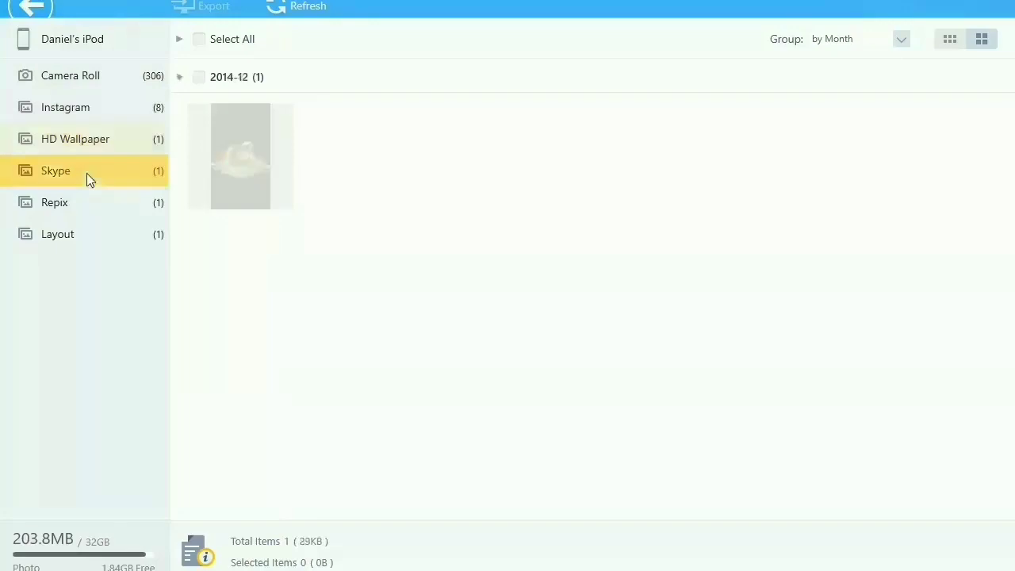
{"action": "left_click", "coordinate": [95, 77]}
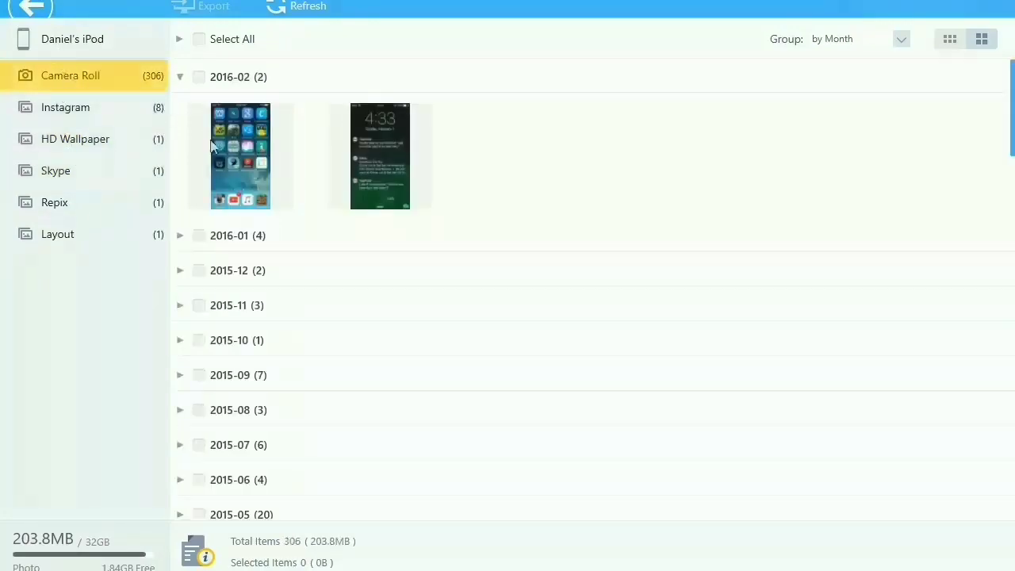
Tick the 2016-02 group in Camera Roll to select both February 2016 photos
{"action": "left_click", "coordinate": [180, 77]}
{"action": "left_click", "coordinate": [199, 39]}
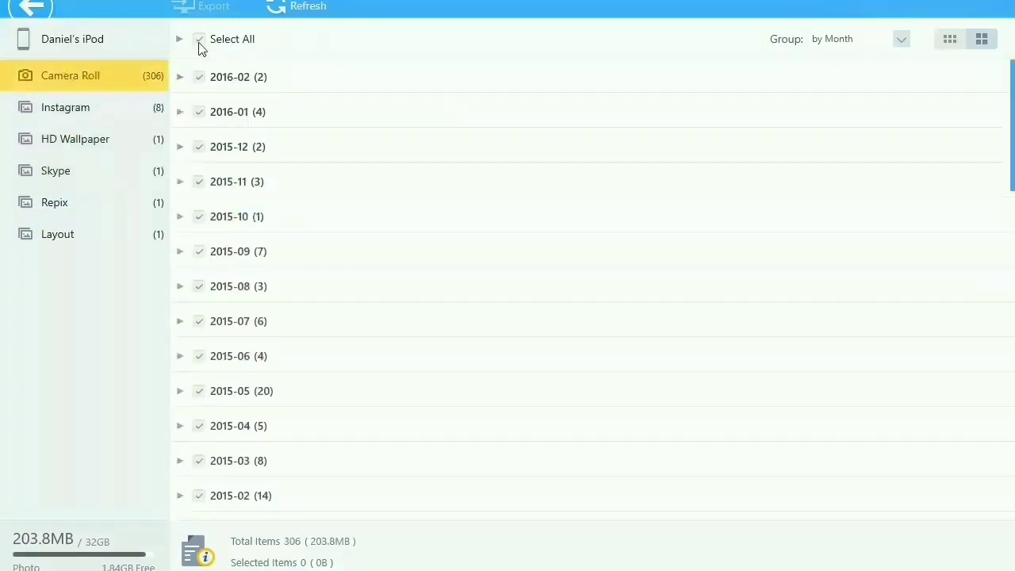
{"action": "left_click", "coordinate": [199, 39]}
{"action": "left_click", "coordinate": [180, 147]}
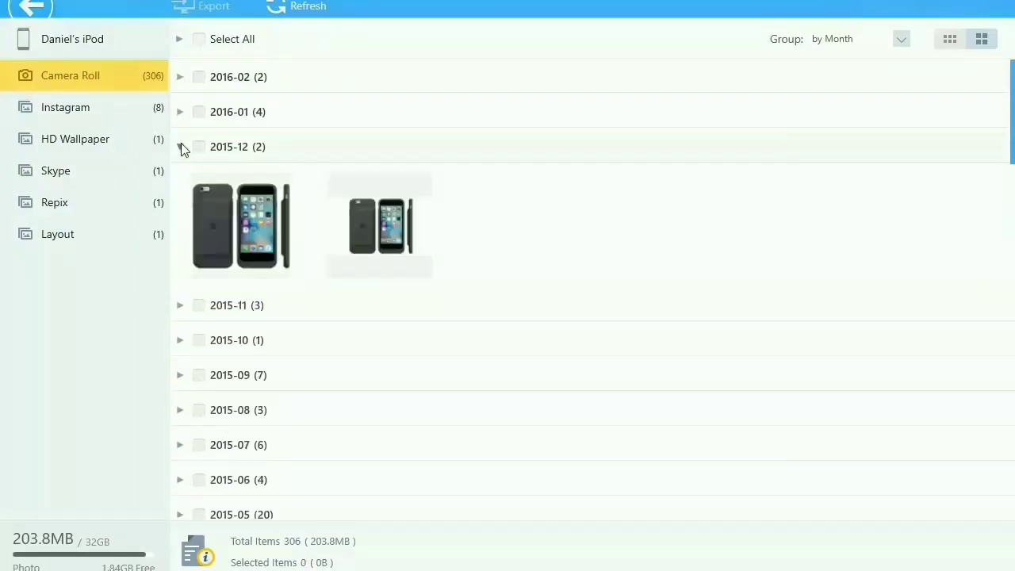
{"action": "left_click", "coordinate": [180, 147]}
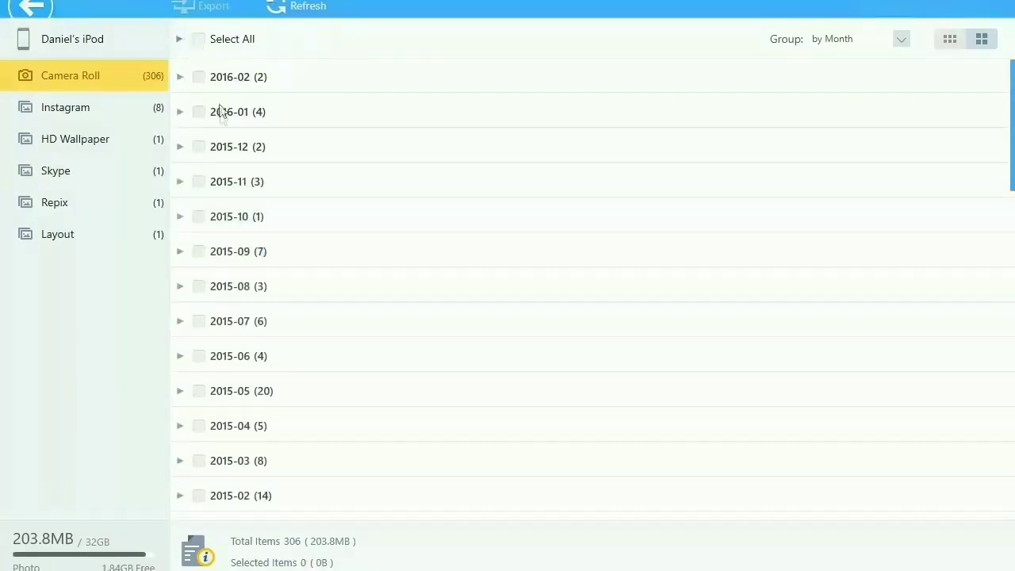
{"action": "left_click", "coordinate": [200, 77]}
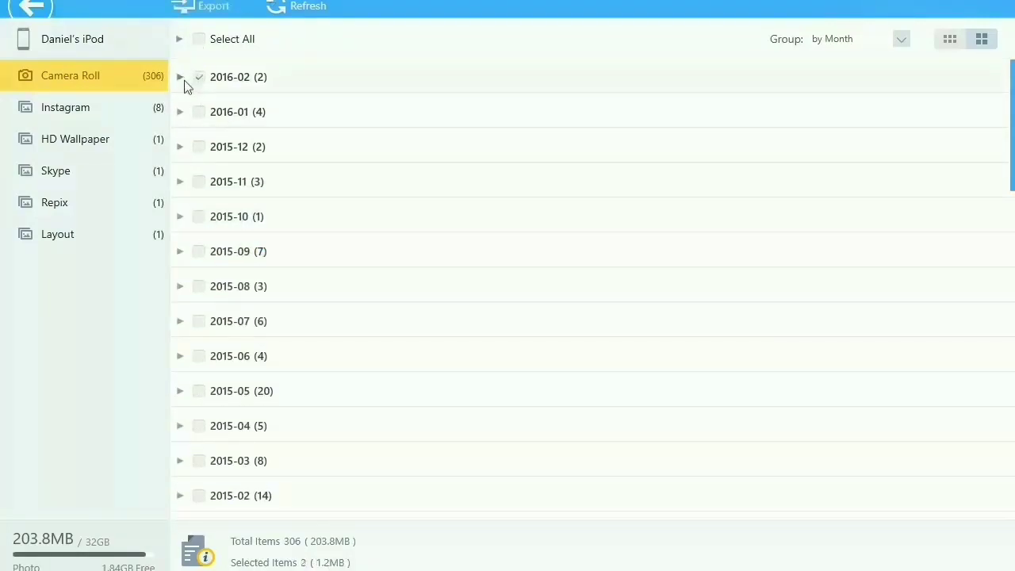
{"action": "left_click", "coordinate": [181, 78]}
Untick the second 2016-02 photo and leave the photo browser for the home screen
{"action": "left_click", "coordinate": [211, 176]}
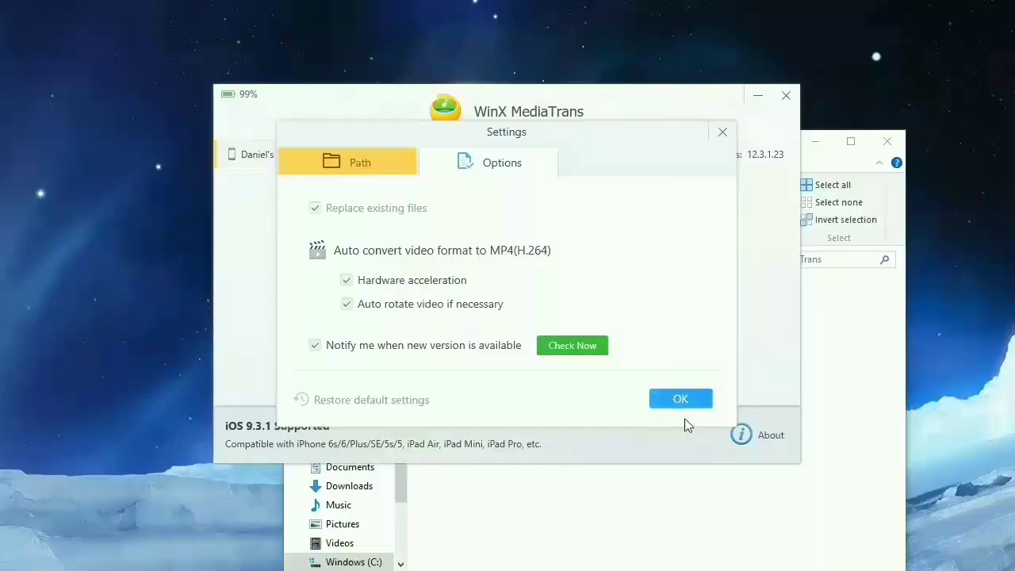
{"action": "left_click", "coordinate": [680, 399]}
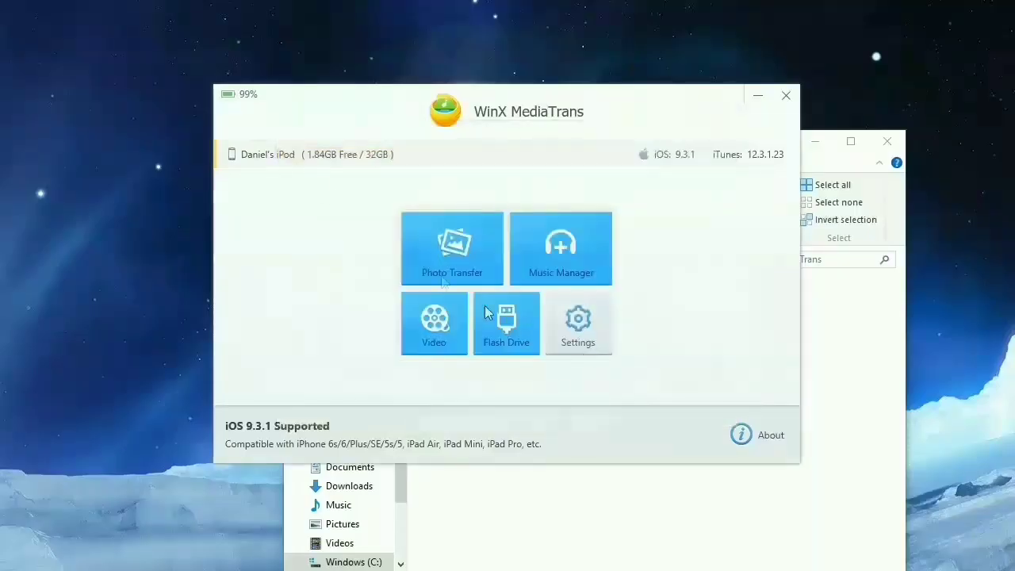
{"action": "left_click", "coordinate": [500, 230]}
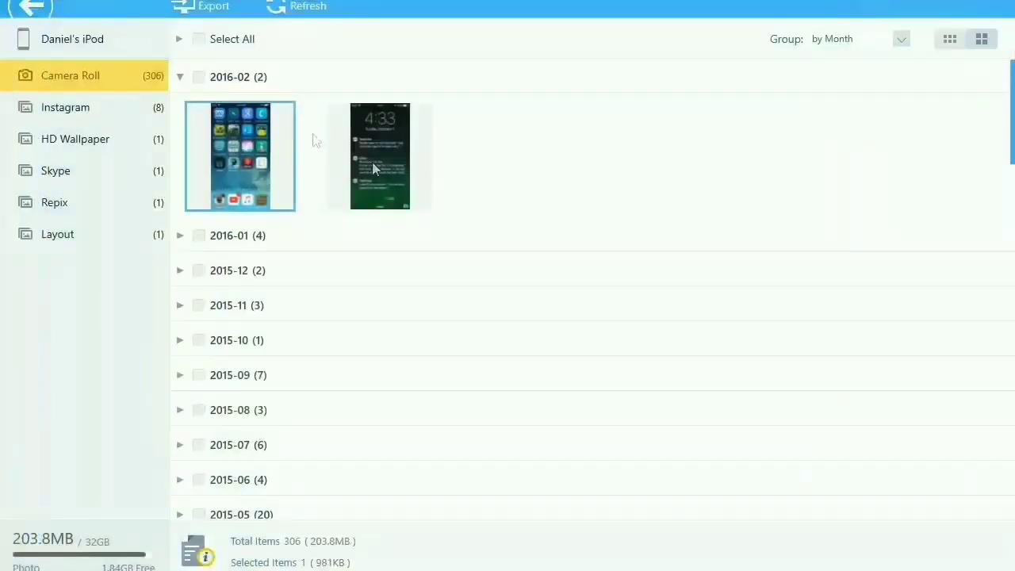
{"action": "left_click", "coordinate": [41, 19]}
Browse the Purchased and Deamon-animals playlists in Music Manager, then return to All Music
{"action": "left_click", "coordinate": [592, 248]}
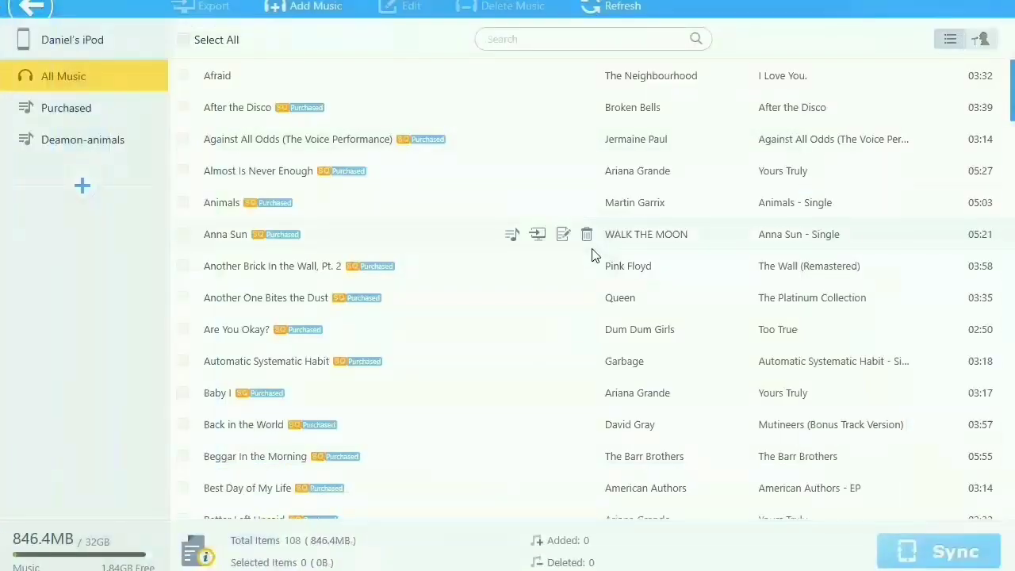
{"action": "scroll", "coordinate": [379, 187], "scroll_direction": "down", "scroll_amount": 10}
{"action": "scroll", "coordinate": [379, 187], "scroll_direction": "down", "scroll_amount": 3}
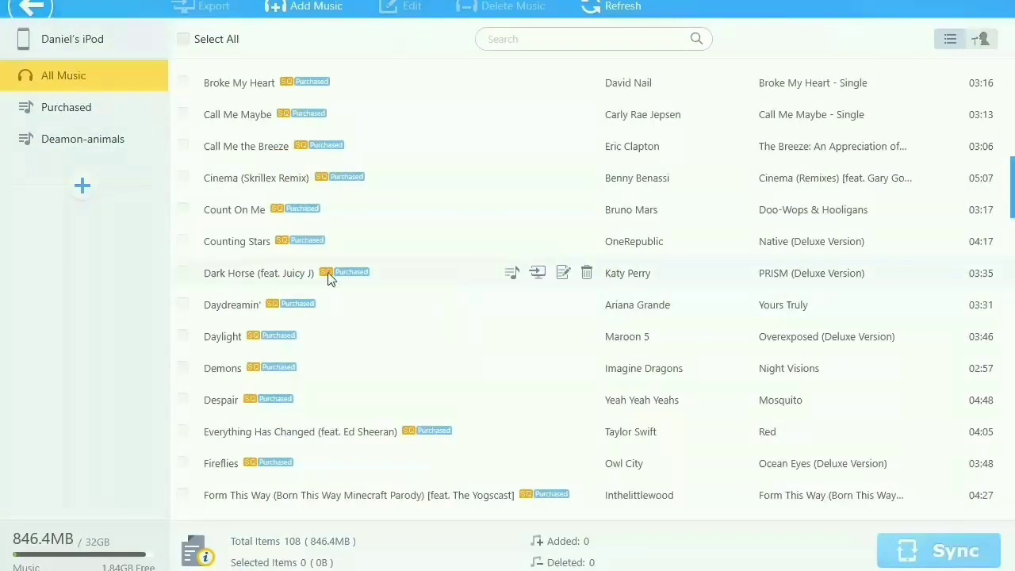
{"action": "left_click", "coordinate": [68, 106]}
{"action": "left_click", "coordinate": [81, 139]}
{"action": "left_click", "coordinate": [73, 71]}
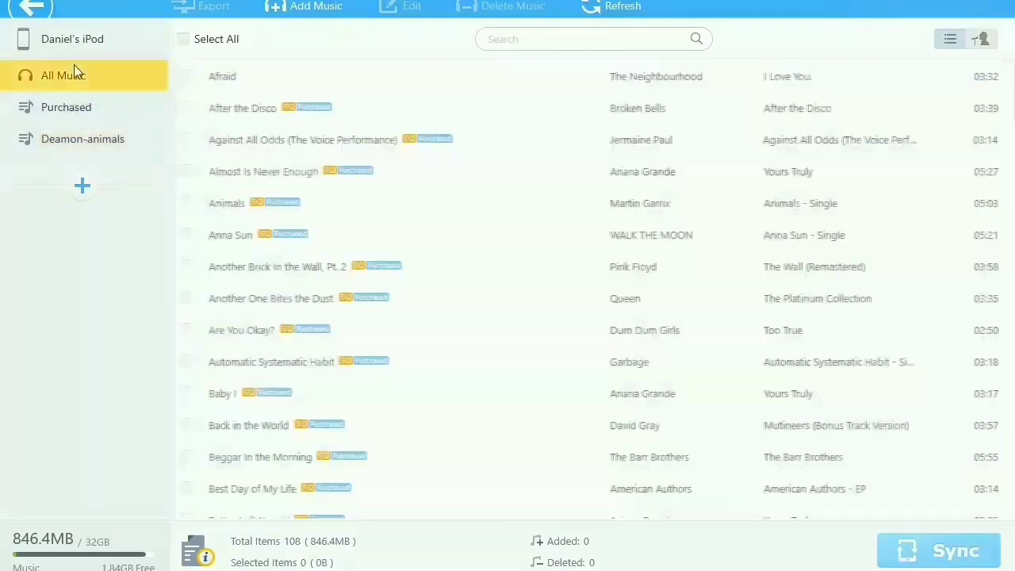
Export only the song After the Disco to the computer
{"action": "left_click", "coordinate": [183, 38]}
{"action": "mouse_move", "coordinate": [317, 108]}
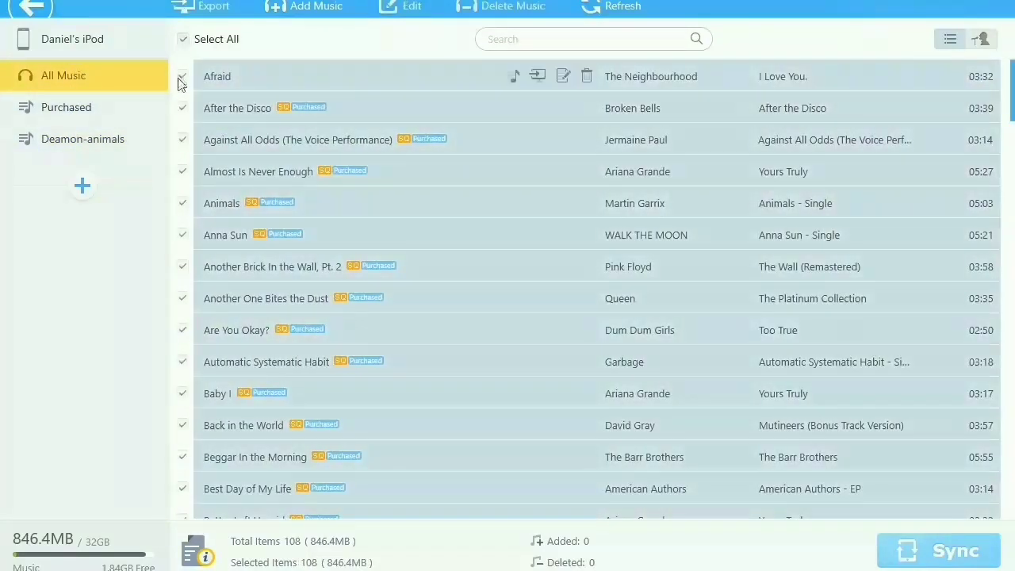
{"action": "left_click", "coordinate": [184, 39]}
{"action": "left_click", "coordinate": [182, 107]}
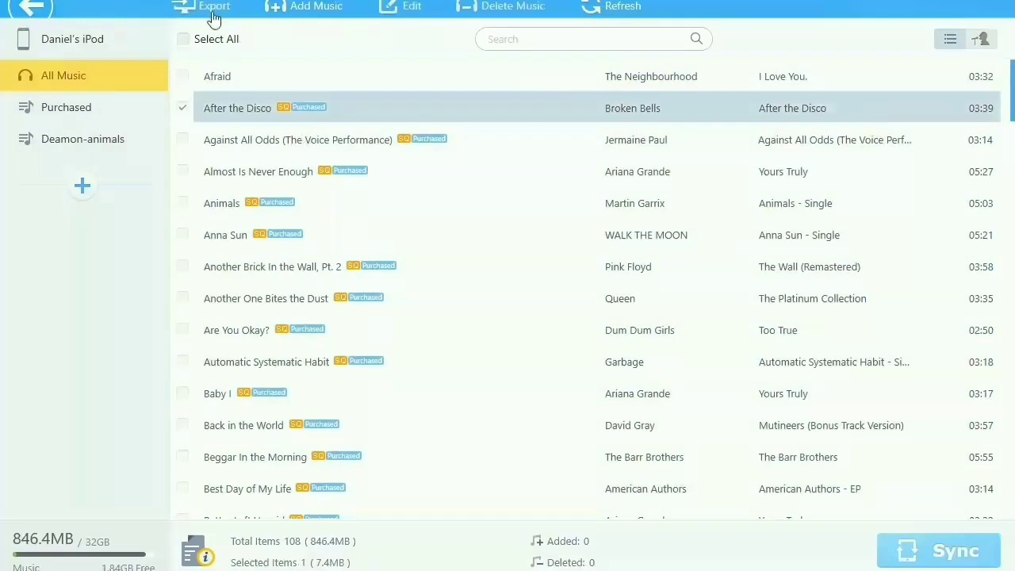
{"action": "left_click", "coordinate": [214, 13]}
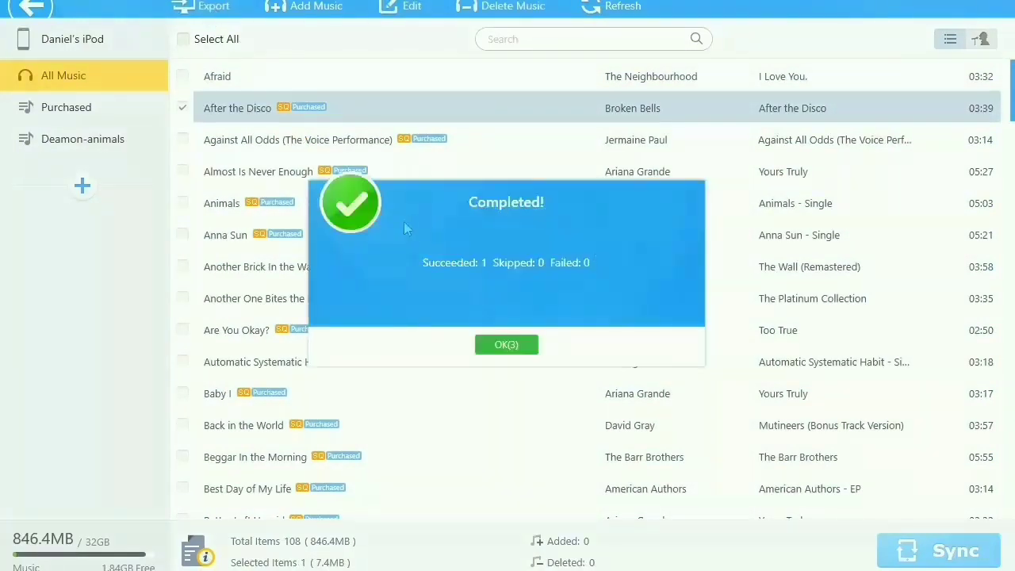
Confirm After the Disco.m4a is in the MediaTrans music folder, then close that window
{"action": "left_click", "coordinate": [508, 344]}
{"action": "left_click", "coordinate": [496, 330]}
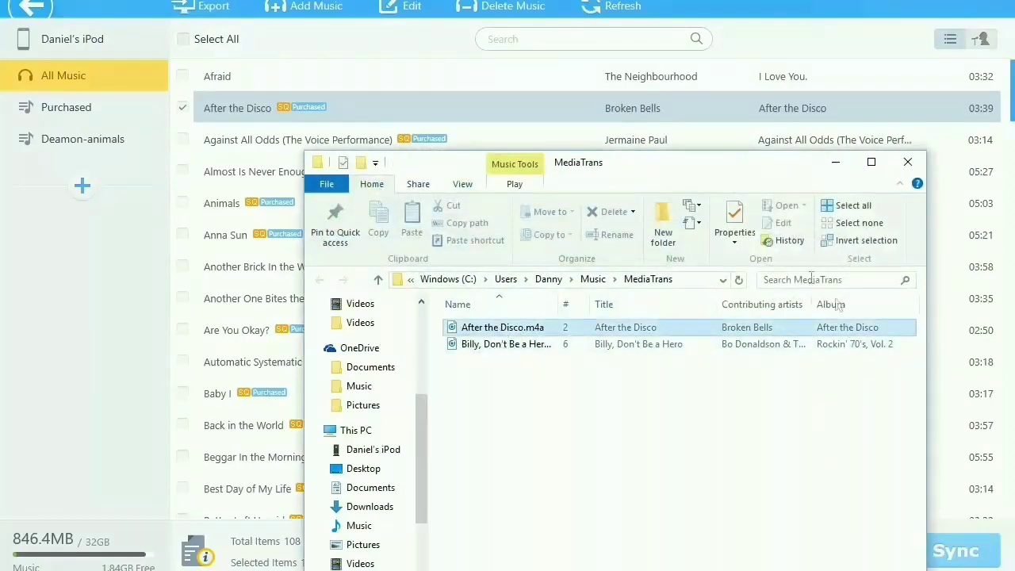
{"action": "left_click", "coordinate": [507, 344]}
{"action": "left_click", "coordinate": [911, 163]}
{"action": "mouse_move", "coordinate": [237, 108]}
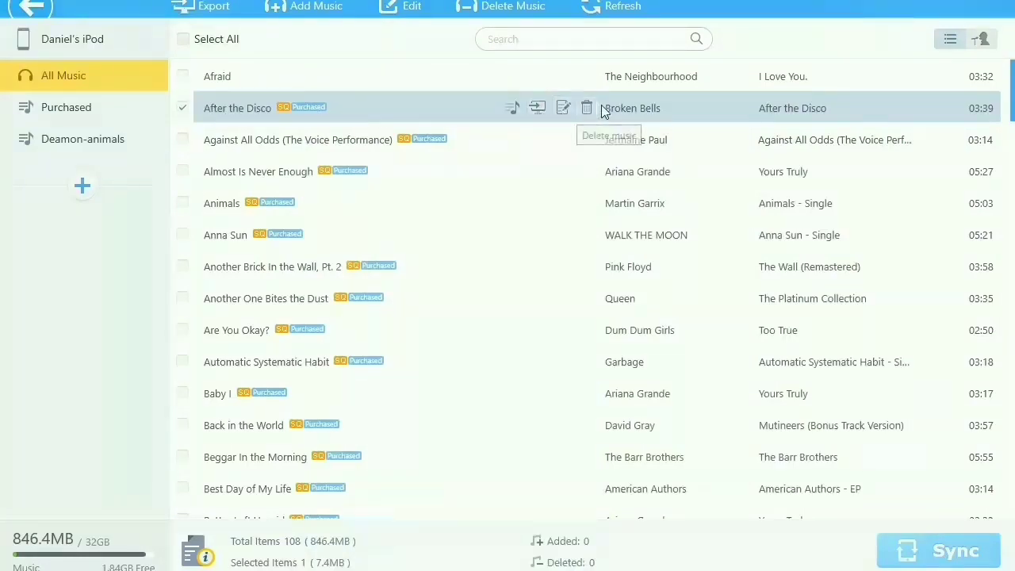
Add Joe Blindtesteur - Amen (Deluxe Edit).mp3 from the desktop to the iPod
{"action": "left_click", "coordinate": [305, 7]}
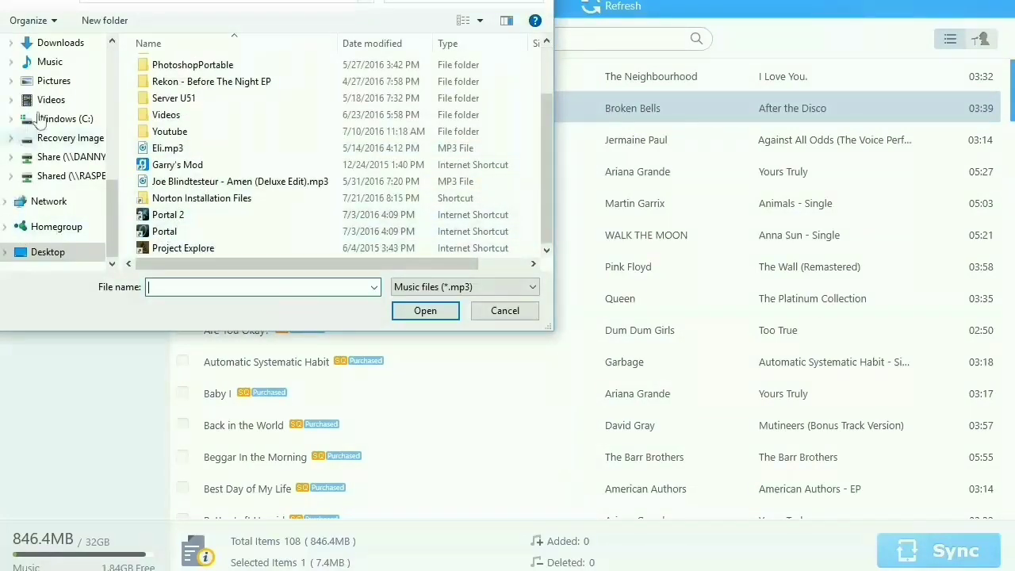
{"action": "scroll", "coordinate": [190, 226], "scroll_direction": "up", "scroll_amount": 2}
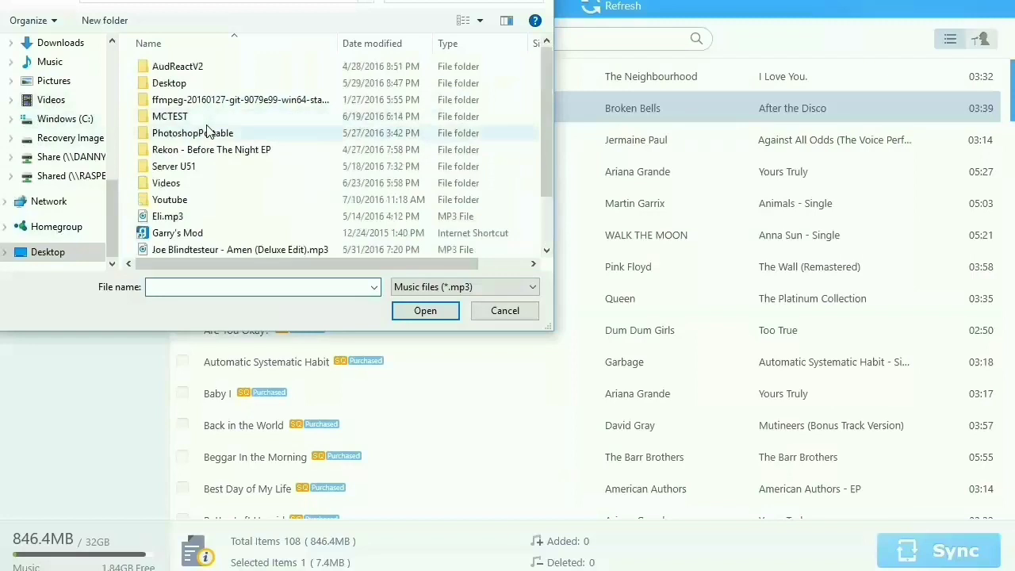
{"action": "left_click", "coordinate": [276, 249]}
{"action": "left_click", "coordinate": [442, 313]}
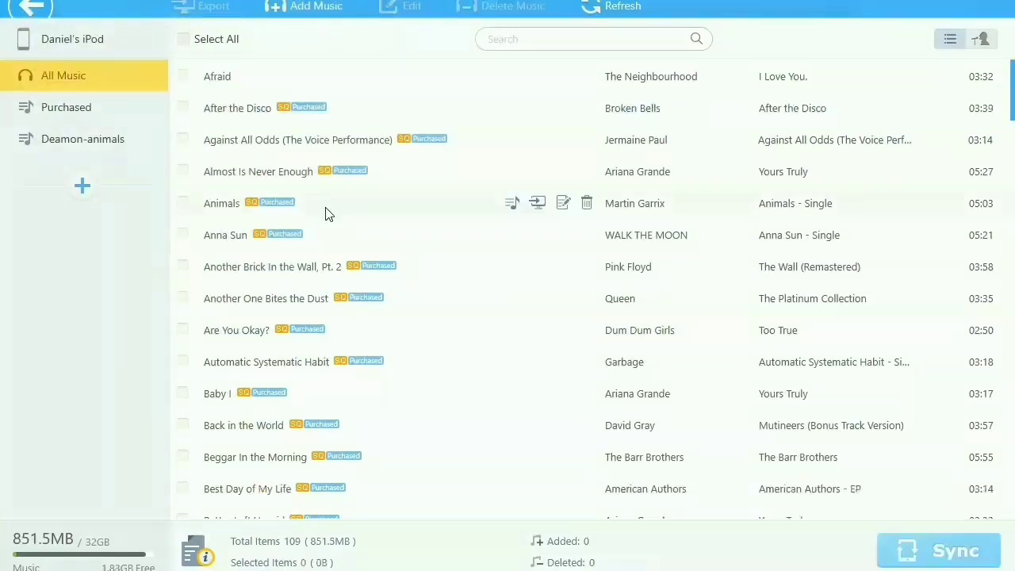
Browse the Recorded, TV Show, Music Video and Movies video categories, then return home
{"action": "left_click", "coordinate": [28, 10]}
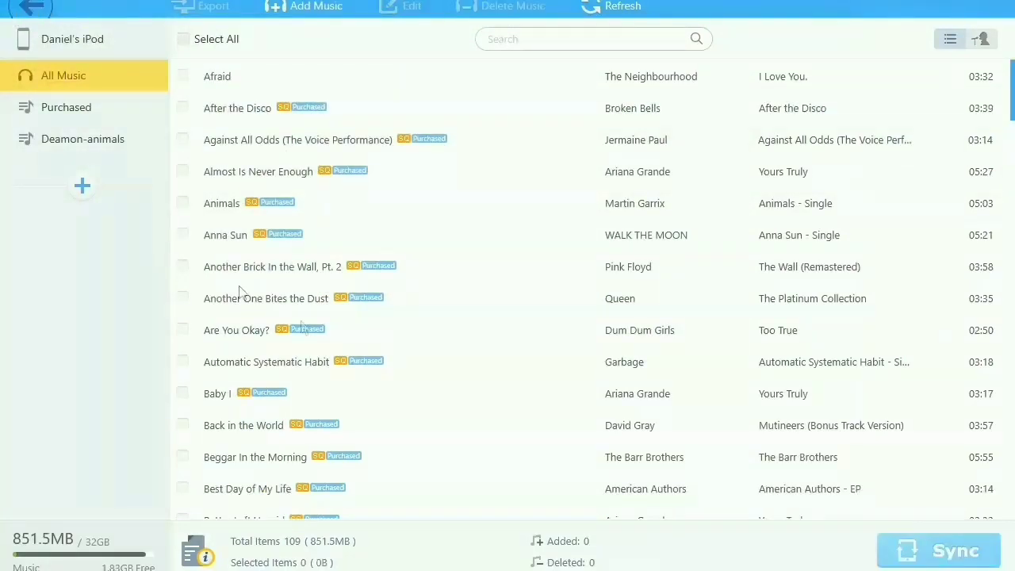
{"action": "left_click", "coordinate": [435, 322]}
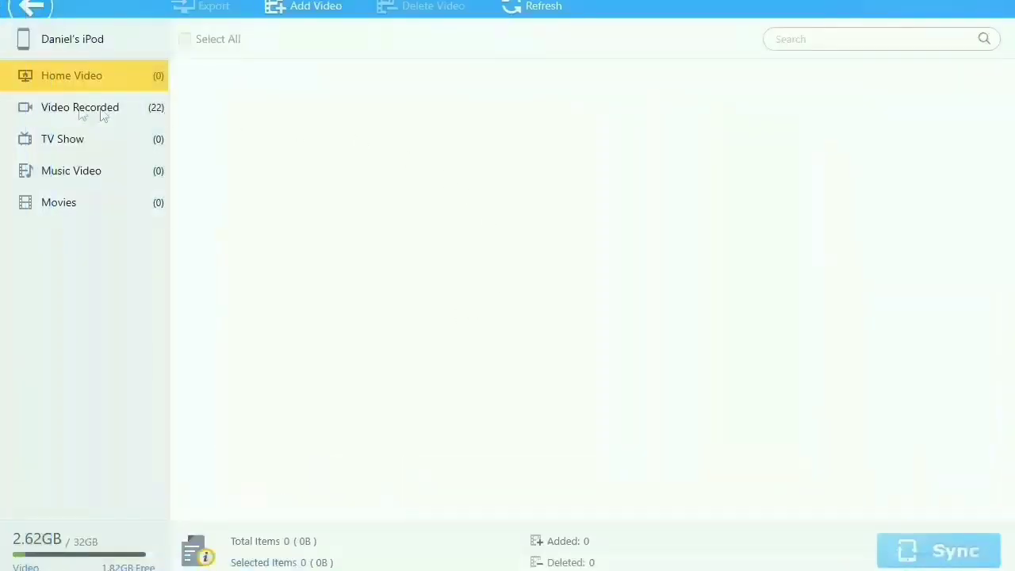
{"action": "left_click", "coordinate": [48, 111]}
{"action": "left_click", "coordinate": [98, 144]}
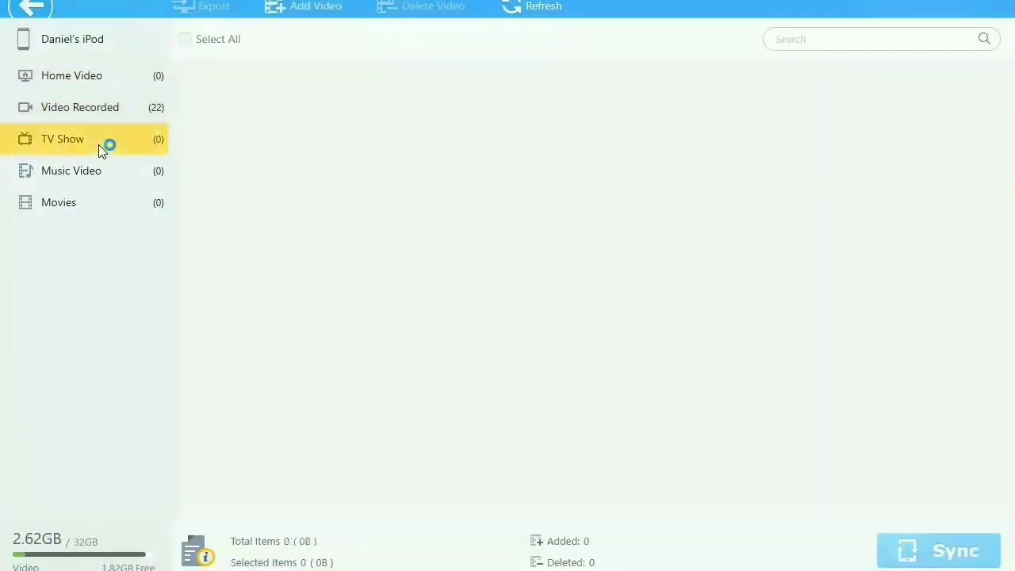
{"action": "left_click", "coordinate": [103, 173]}
{"action": "left_click", "coordinate": [99, 204]}
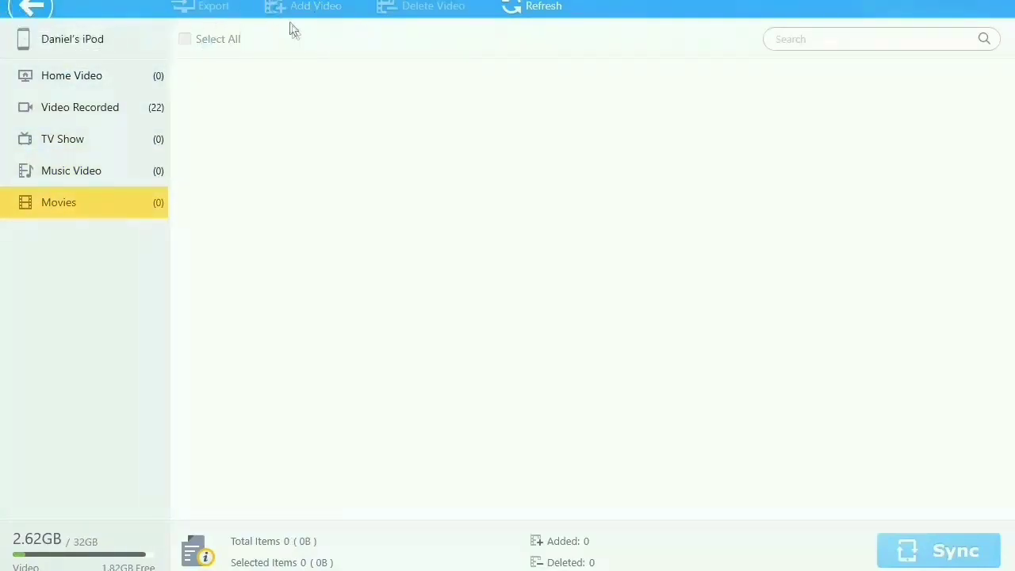
{"action": "left_click", "coordinate": [32, 9]}
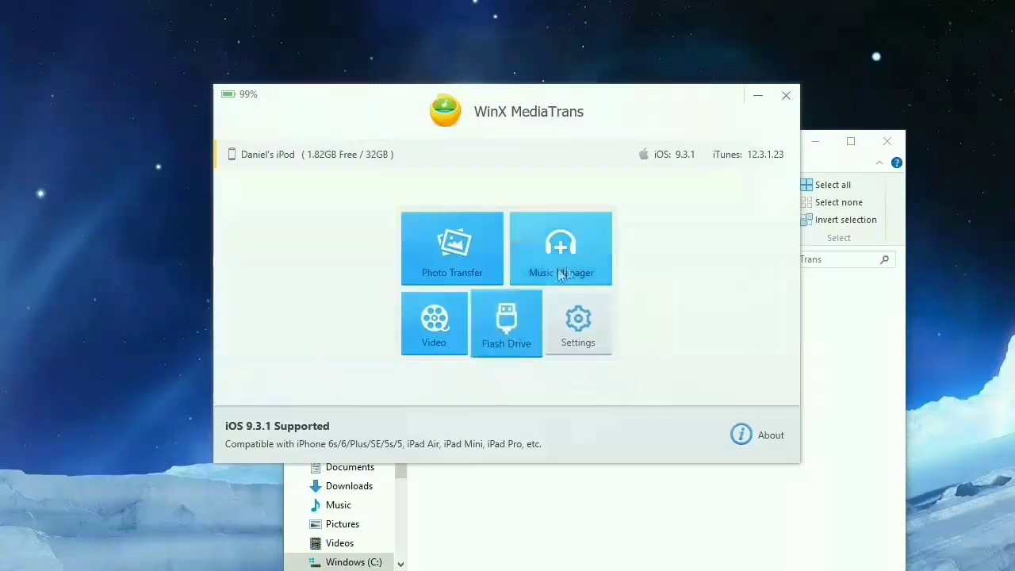
Open Flash Drive storage showing Youtube.xlsx and expand the Add File dropdown options
{"action": "left_click", "coordinate": [496, 336]}
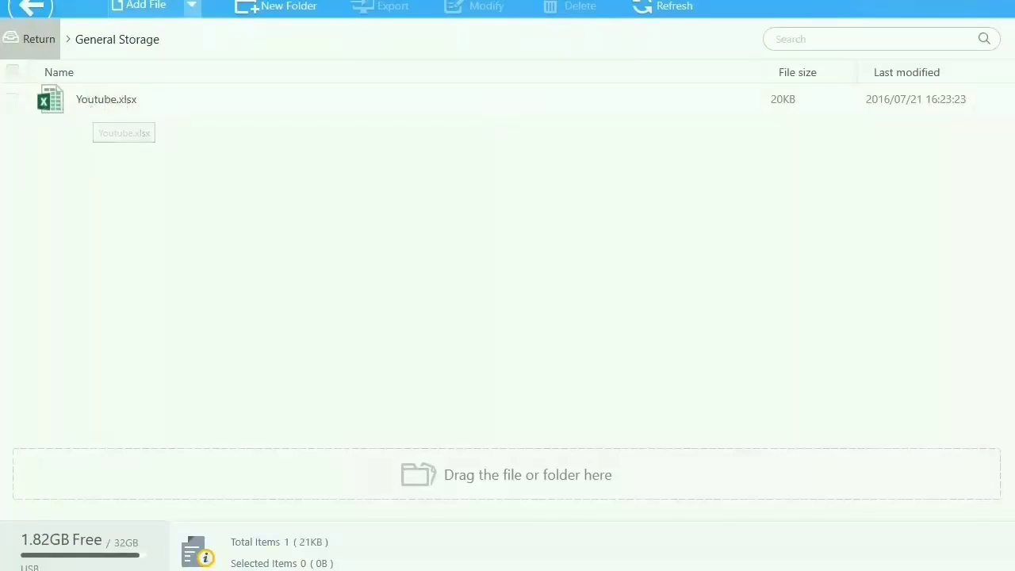
{"action": "left_click", "coordinate": [194, 5]}
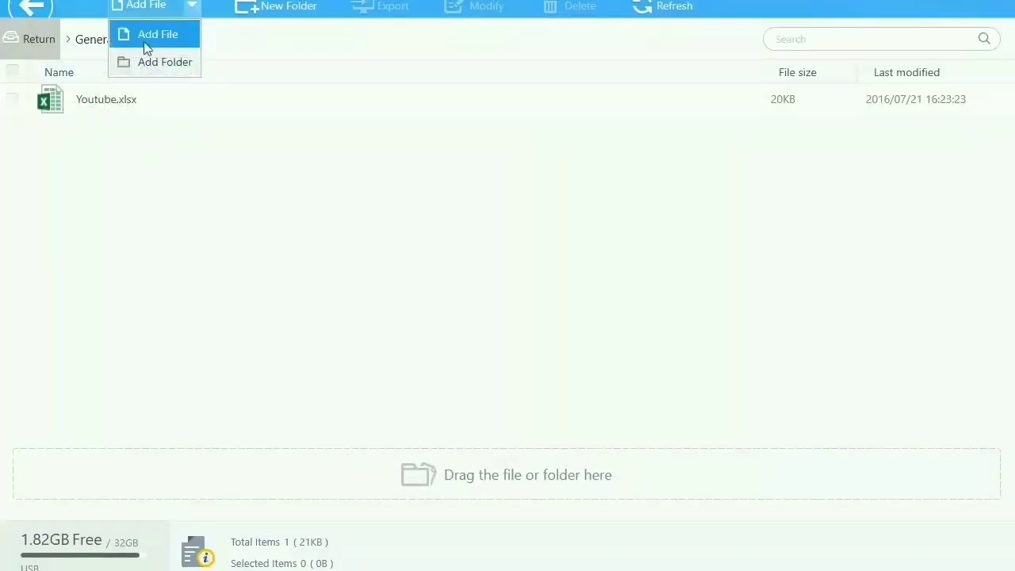